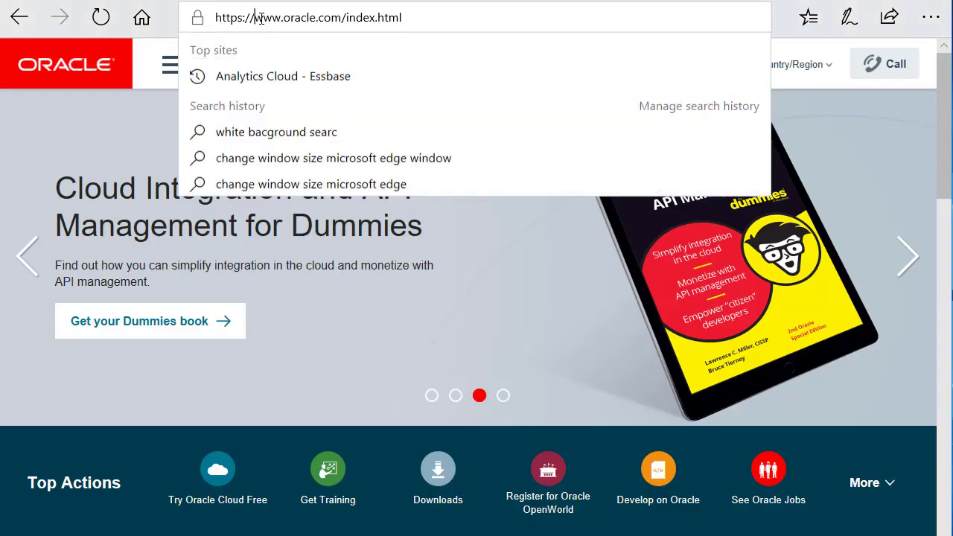
Step: Load cloud.oracle.com in Edge and go to the Oracle Cloud sign-in page
text(cloud.oracle.com/)
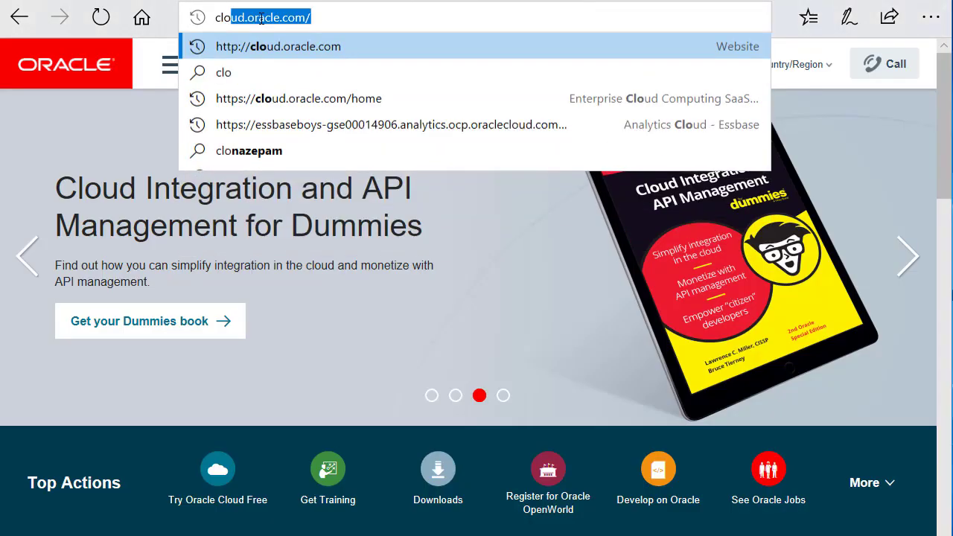
key(Return)
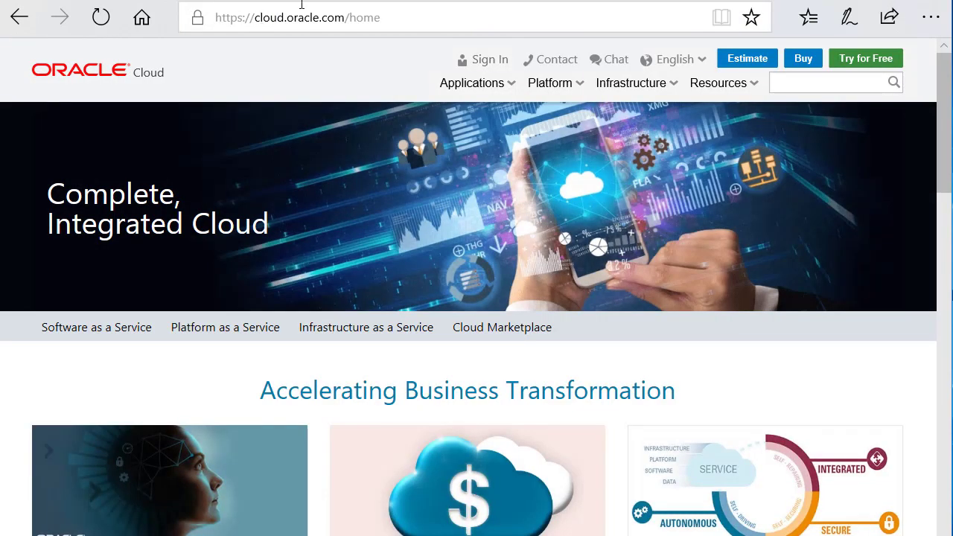
click(484, 61)
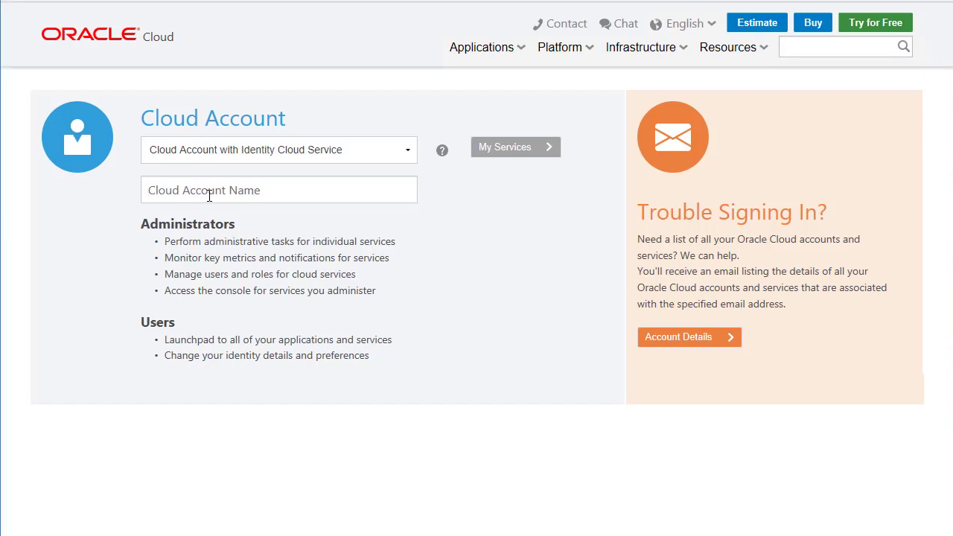
Step: Enter the cloud account name and continue via My Services to that account's sign-in page
text(gs)
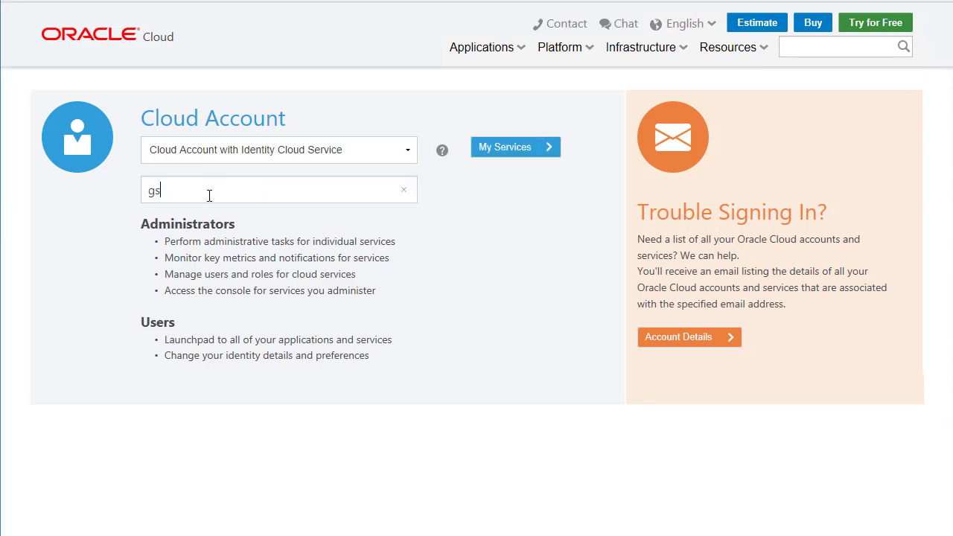
text(e00014142)
click(514, 147)
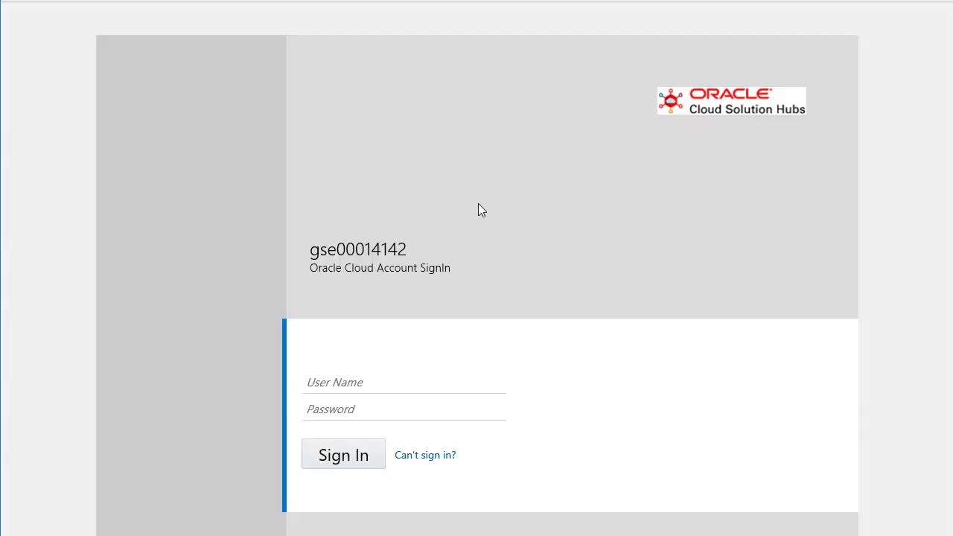
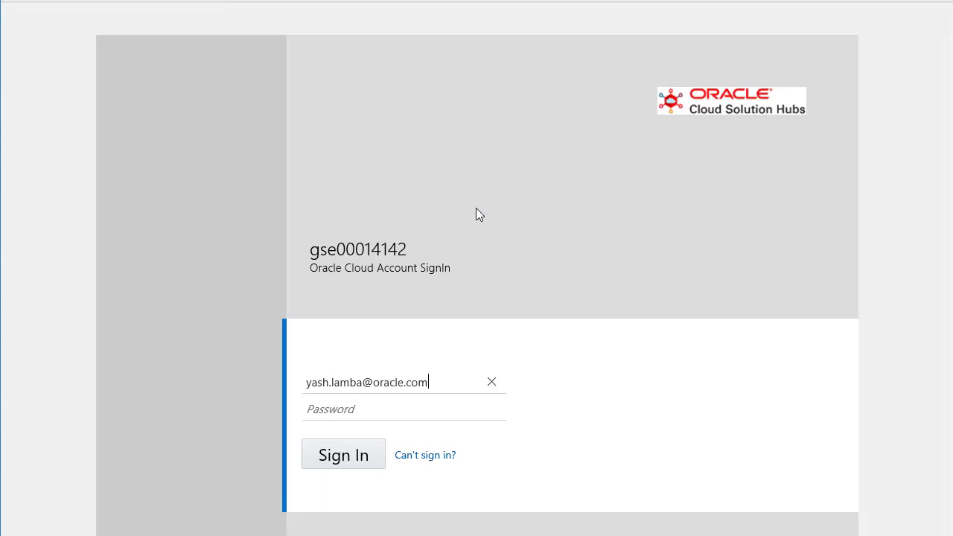
Step: Fill in the user's e-mail as user name and type the account password
key(Tab)
text(*******)
text(*******)
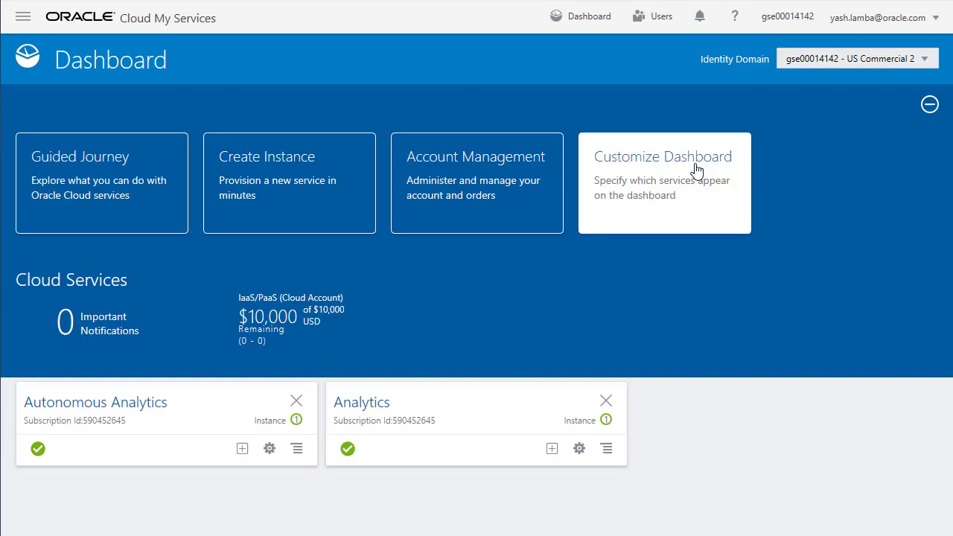
click(664, 183)
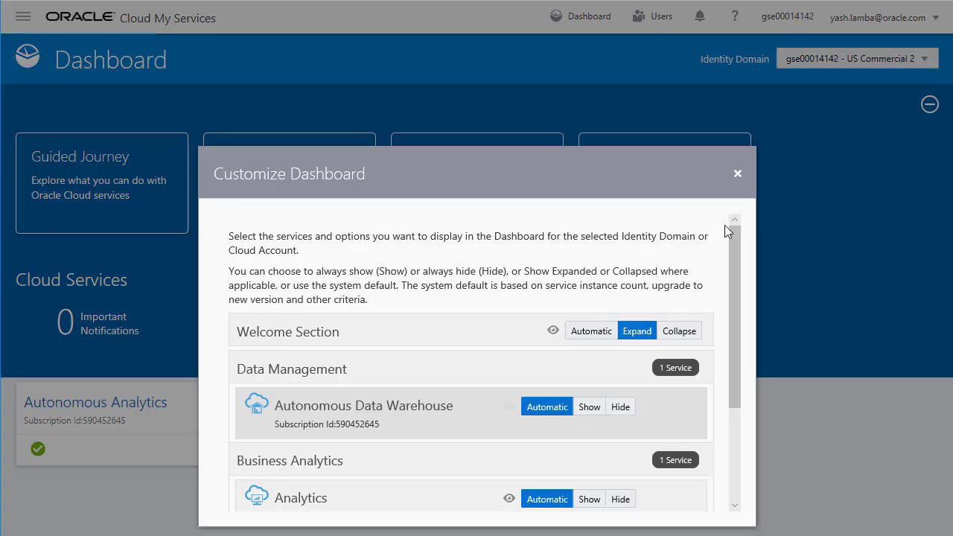
drag(736, 238, 718, 358)
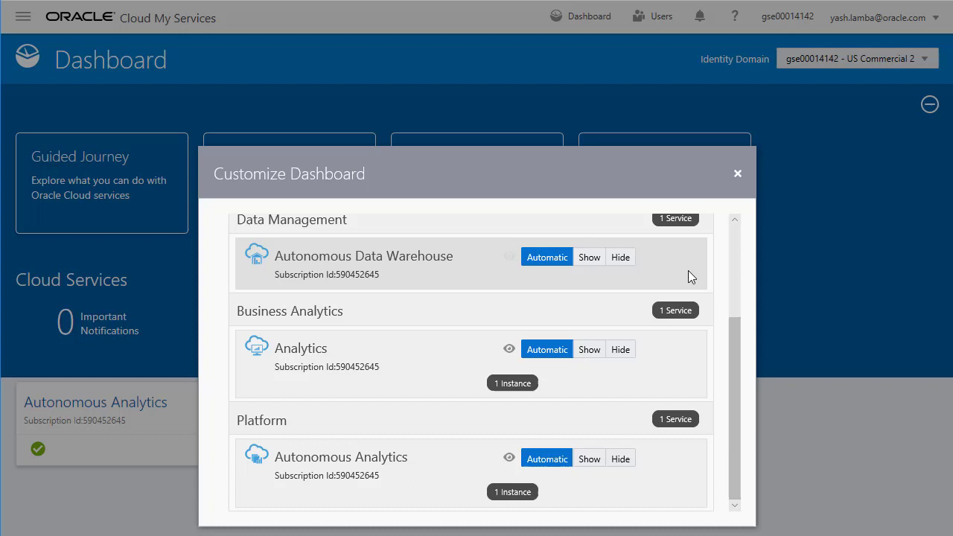
click(735, 179)
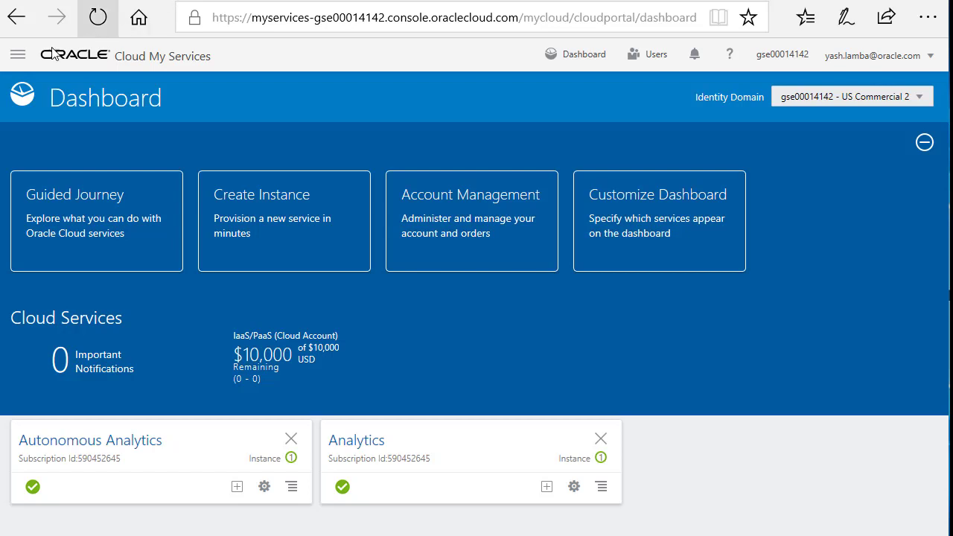
Step: Go through the navigation sidebar's Services list to Autonomous Analytics
click(15, 62)
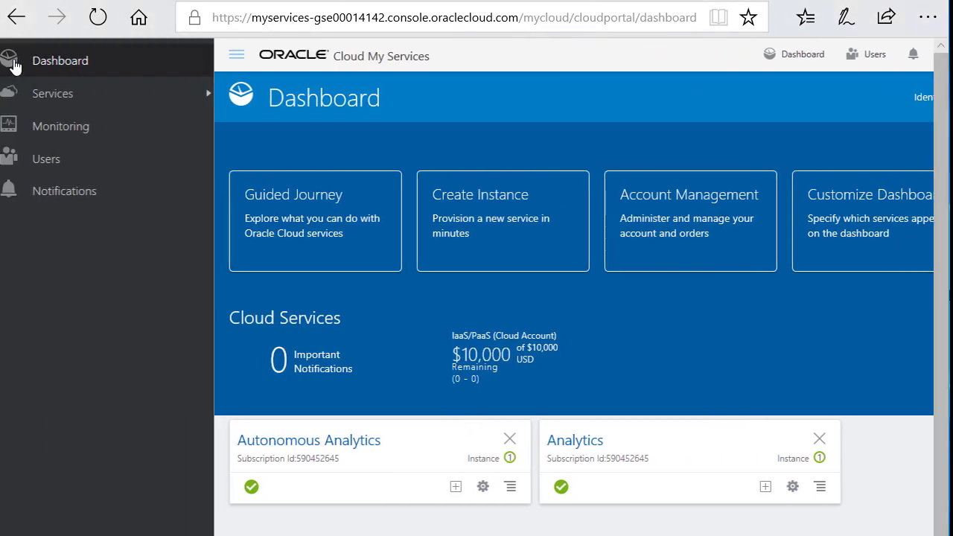
click(38, 95)
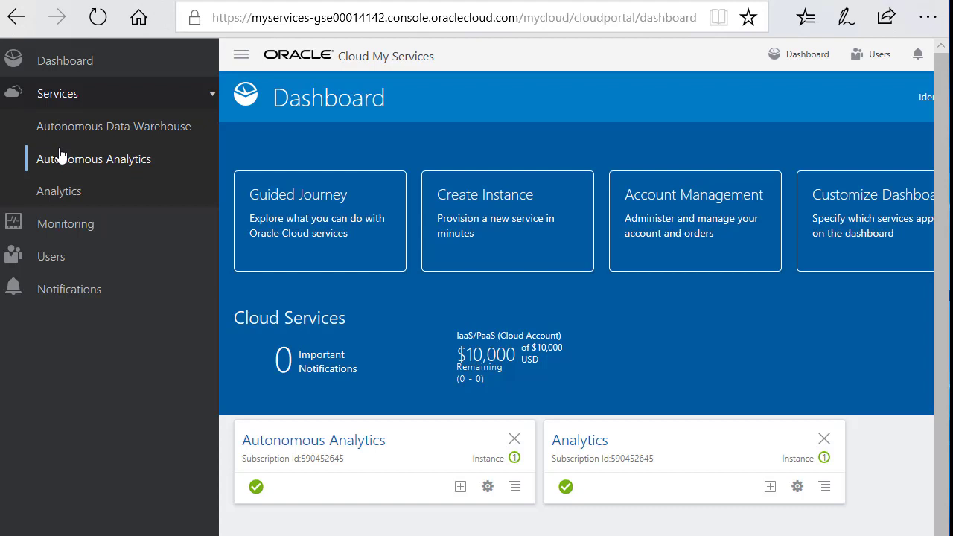
click(61, 156)
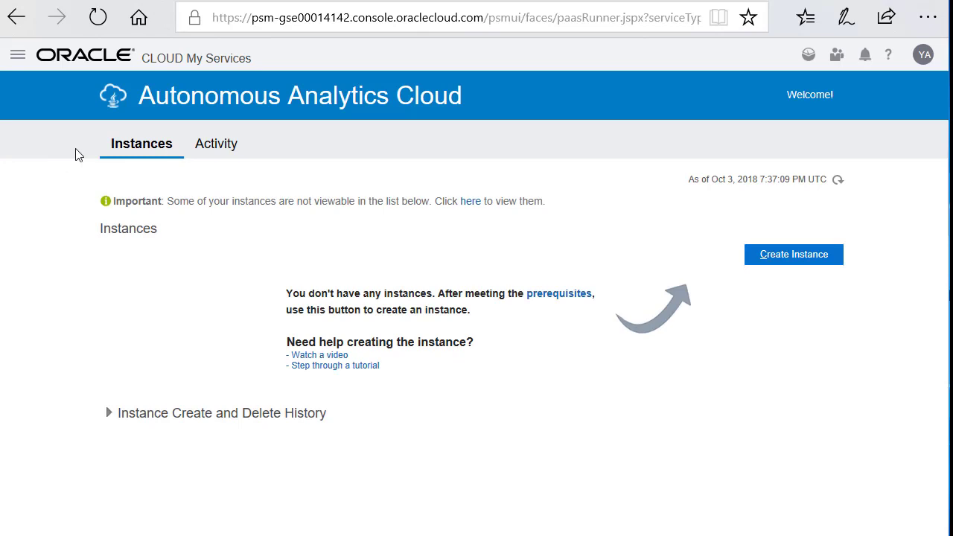
Step: Define new instance oacWorkshop: Data Visualization feature set, Subscribe licence, Standard edition
click(778, 262)
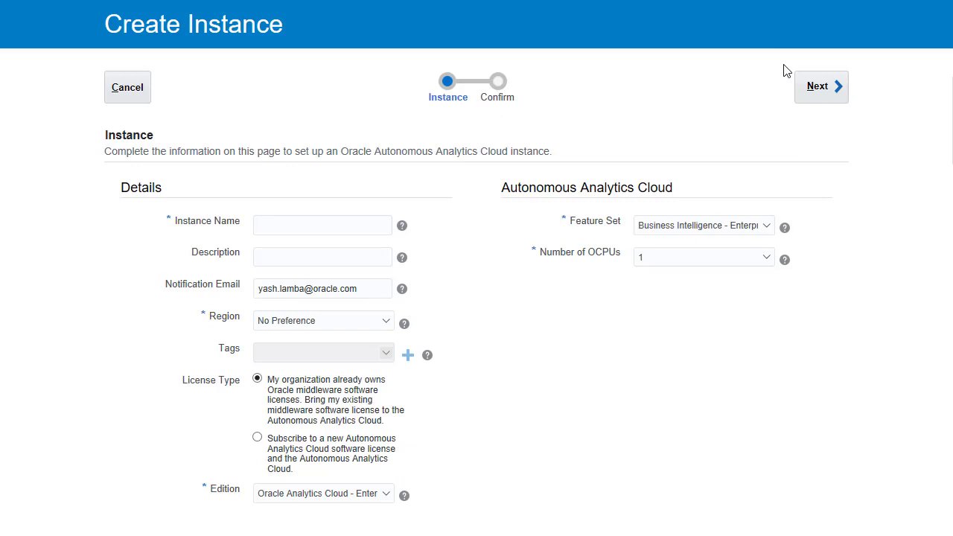
click(689, 228)
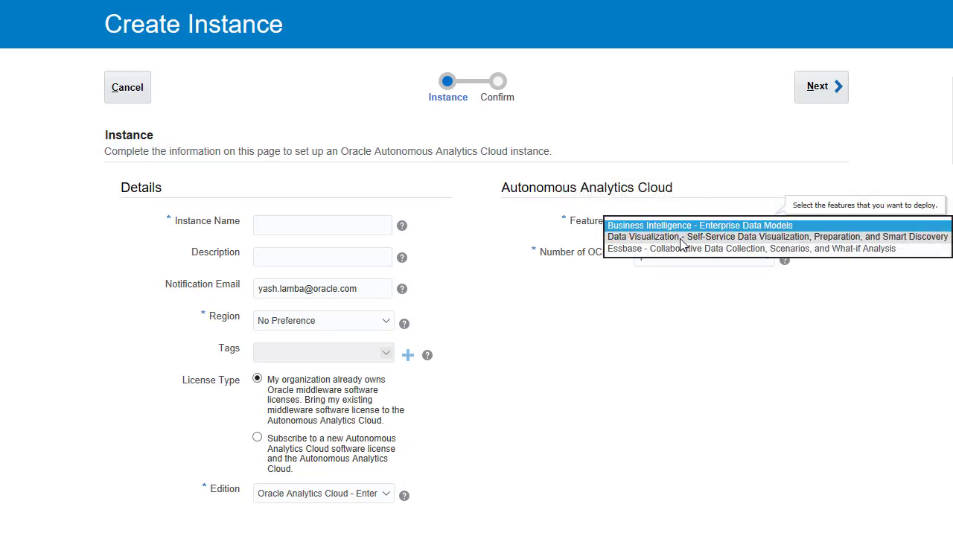
click(681, 239)
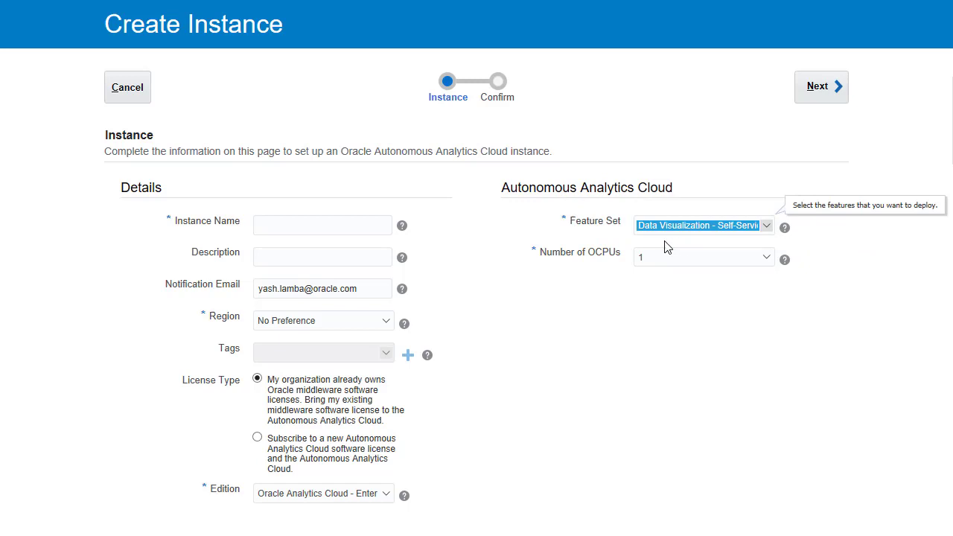
click(327, 217)
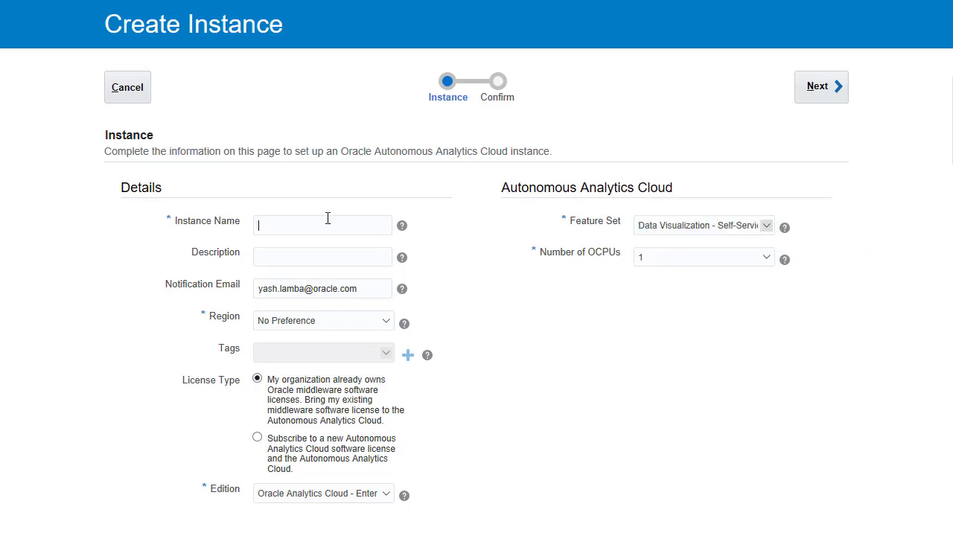
text(oa)
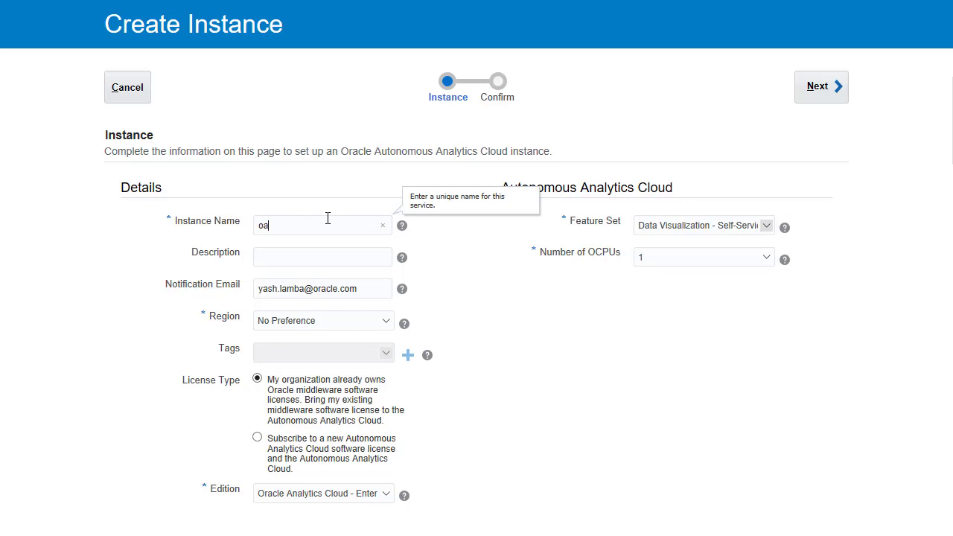
text(cWorkshop)
click(258, 439)
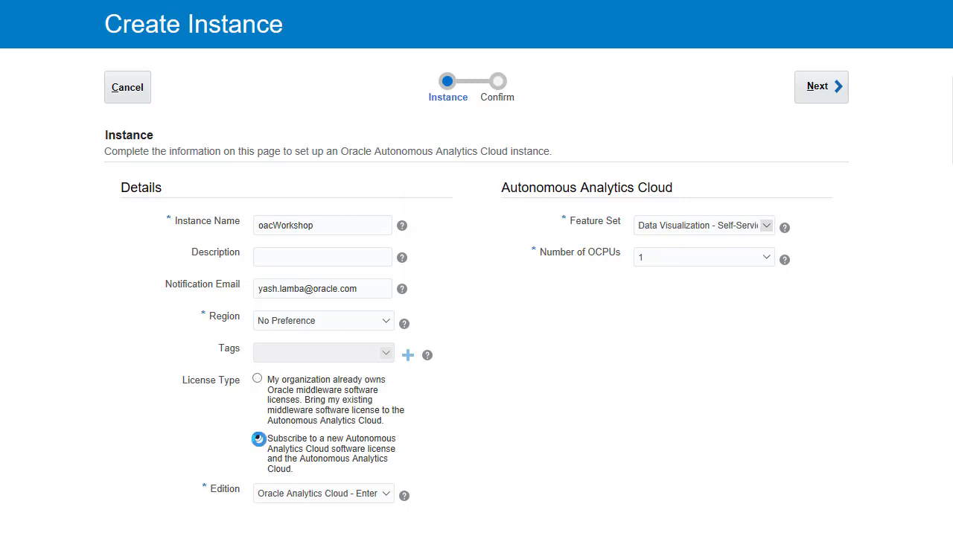
click(304, 494)
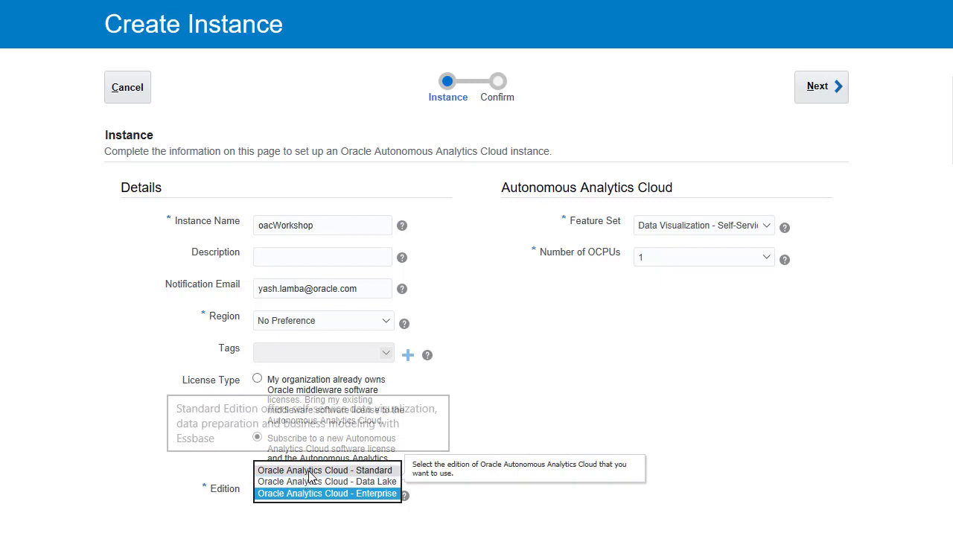
click(309, 472)
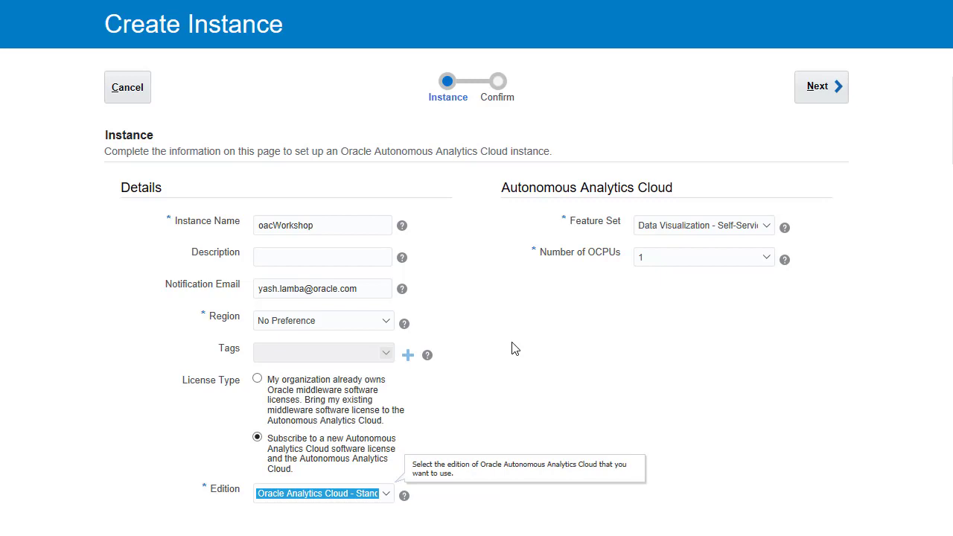
click(833, 95)
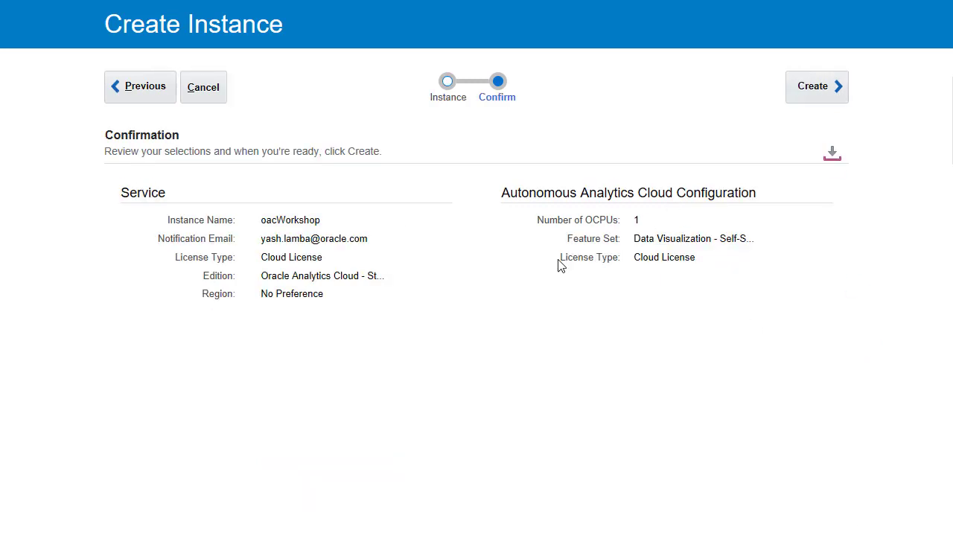
Step: Confirm the oacWorkshop settings and create the instance
click(807, 86)
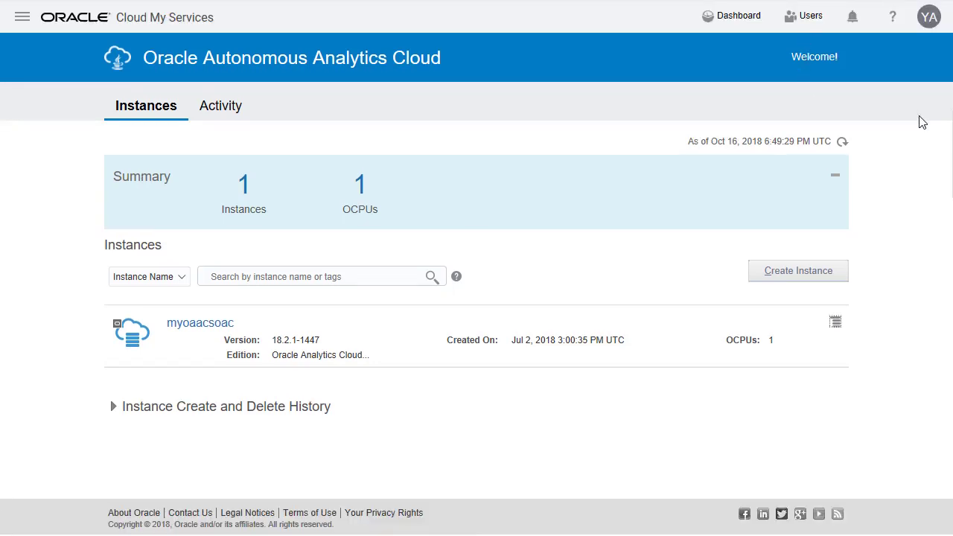
Step: Bring up the manage options for the myoaacsoac instance
click(835, 324)
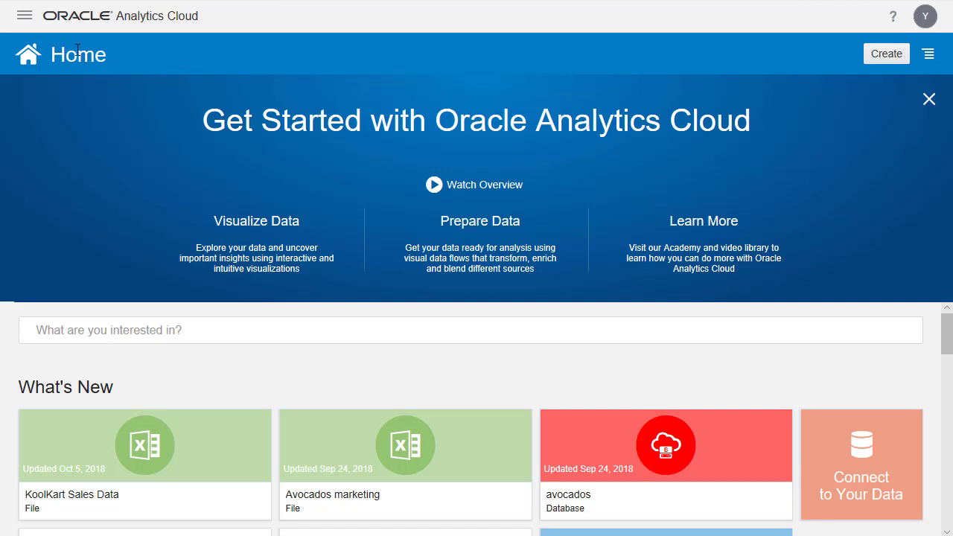
click(23, 17)
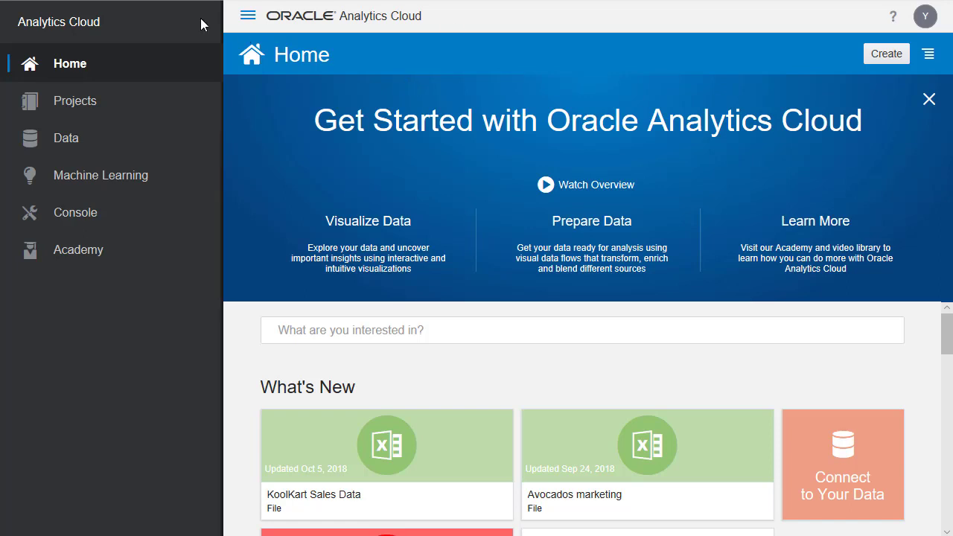
click(248, 17)
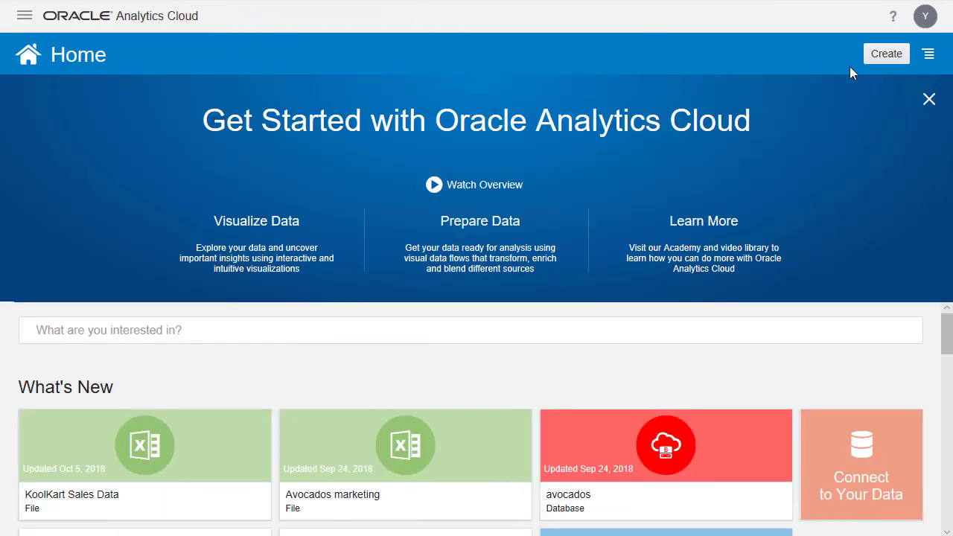
click(889, 59)
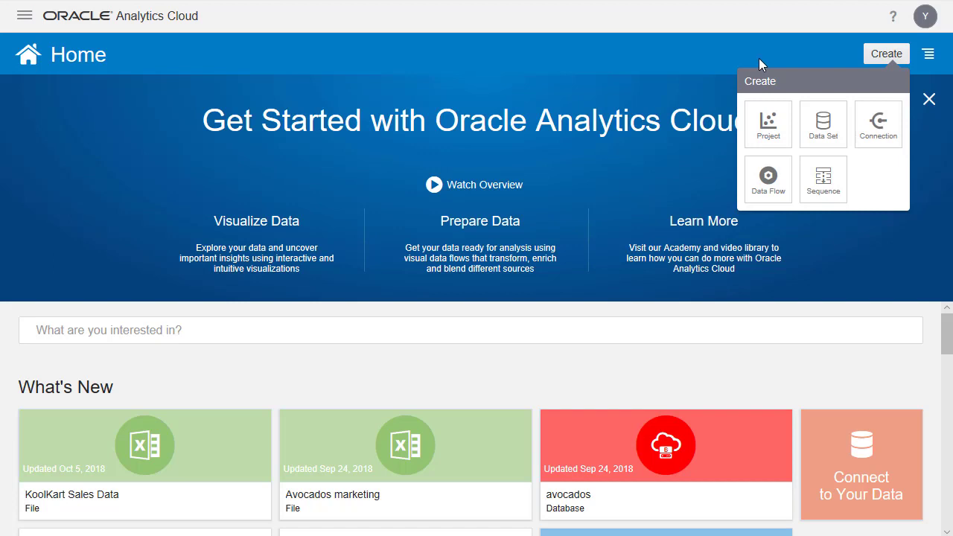
click(792, 40)
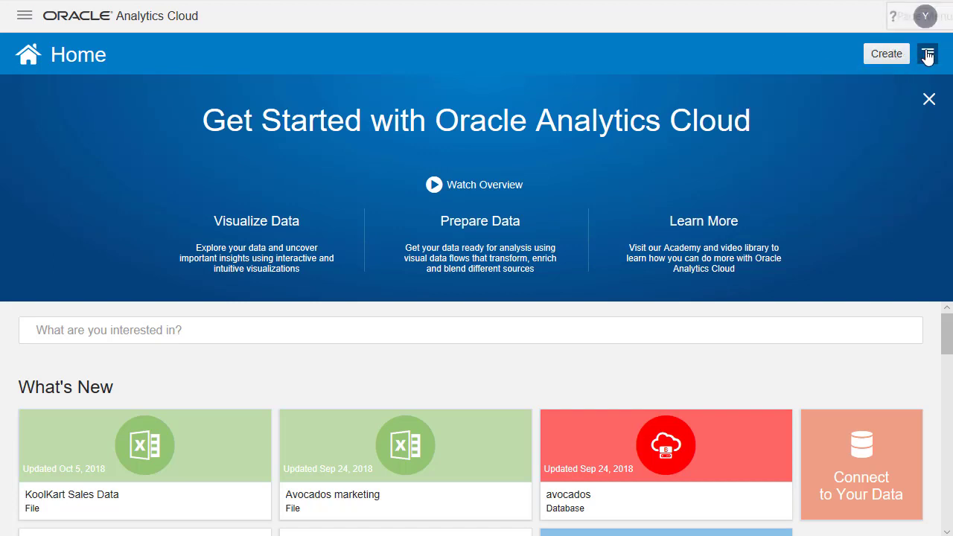
click(928, 56)
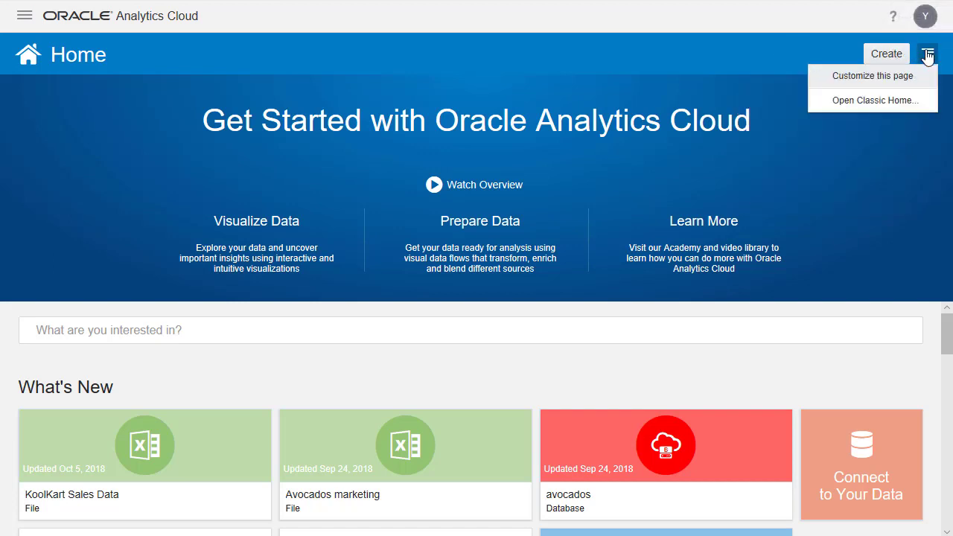
click(873, 76)
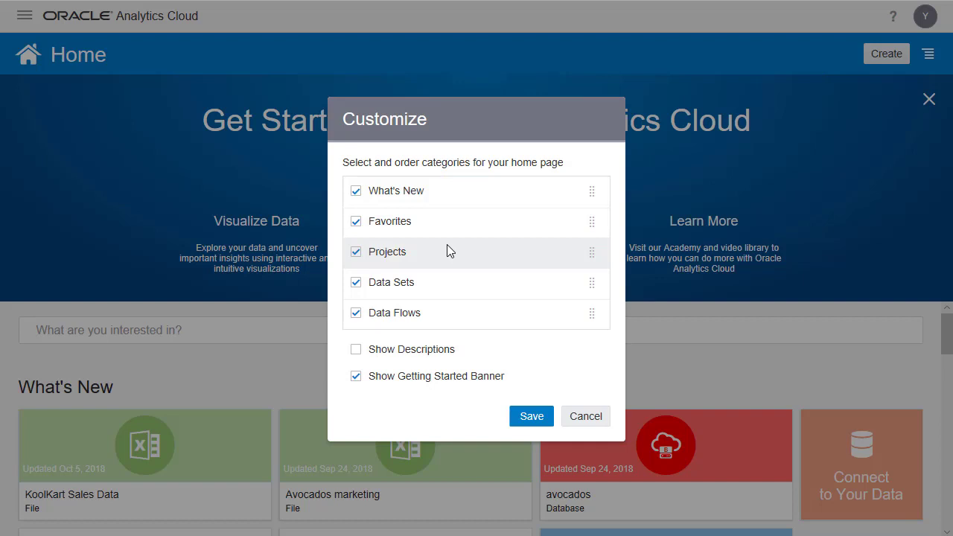
click(531, 416)
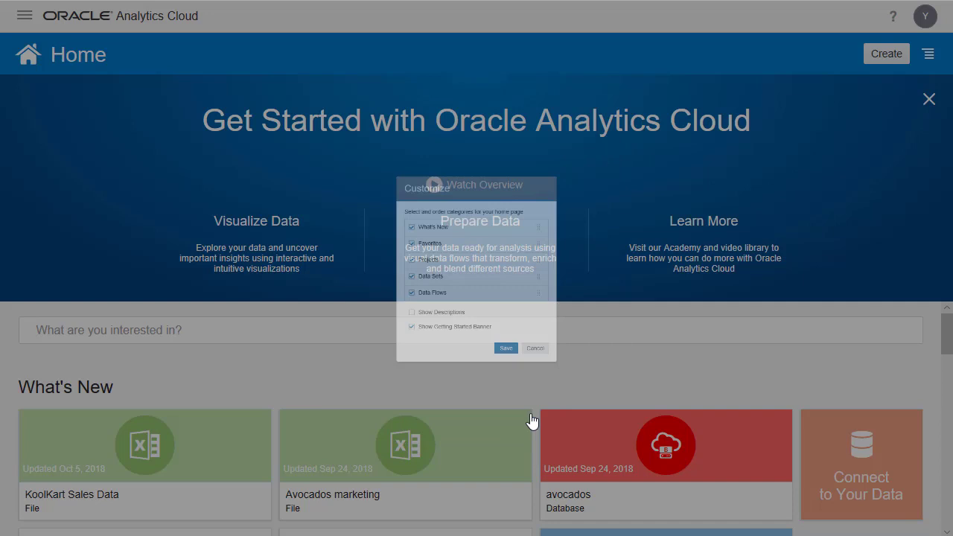